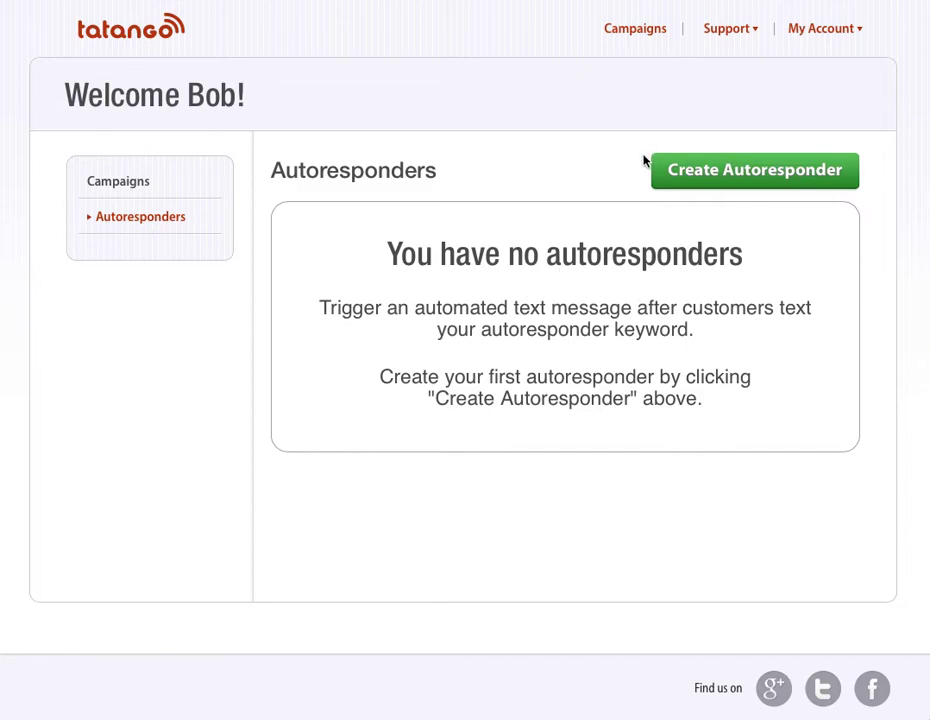
Step: Start a new autoresponder with keyword LUCKY and clear the sample response text
left_click(740, 172)
left_click(243, 227)
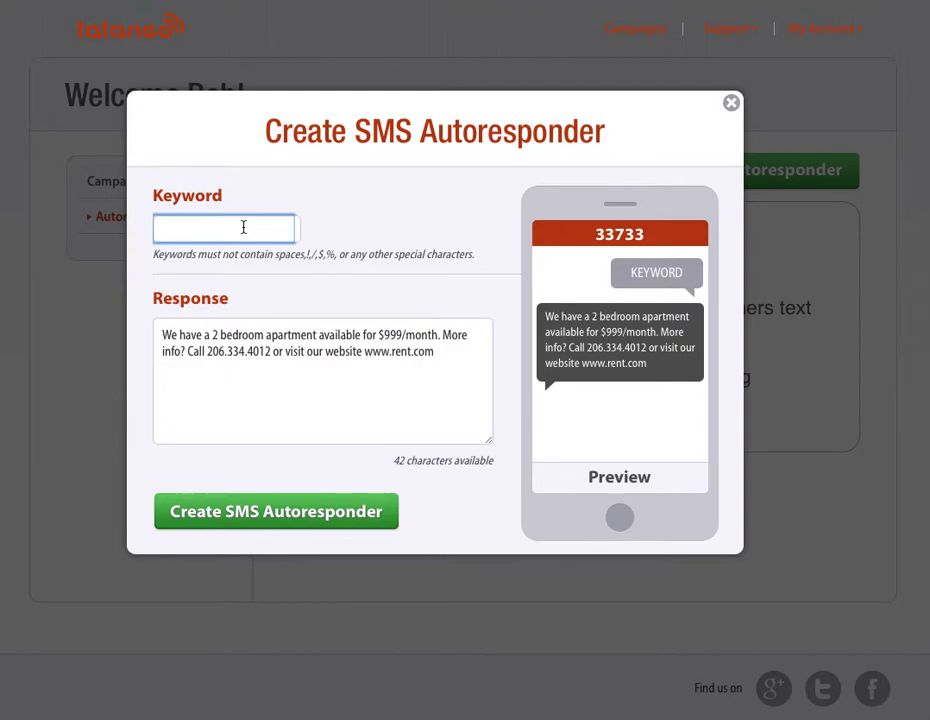
type("LUCKY")
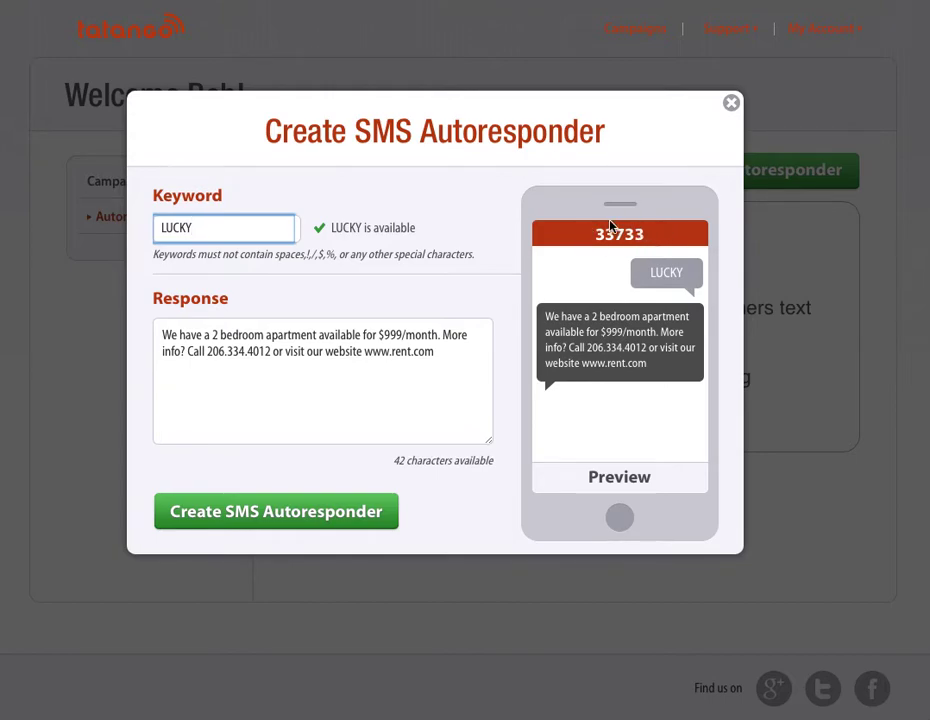
left_click(228, 365)
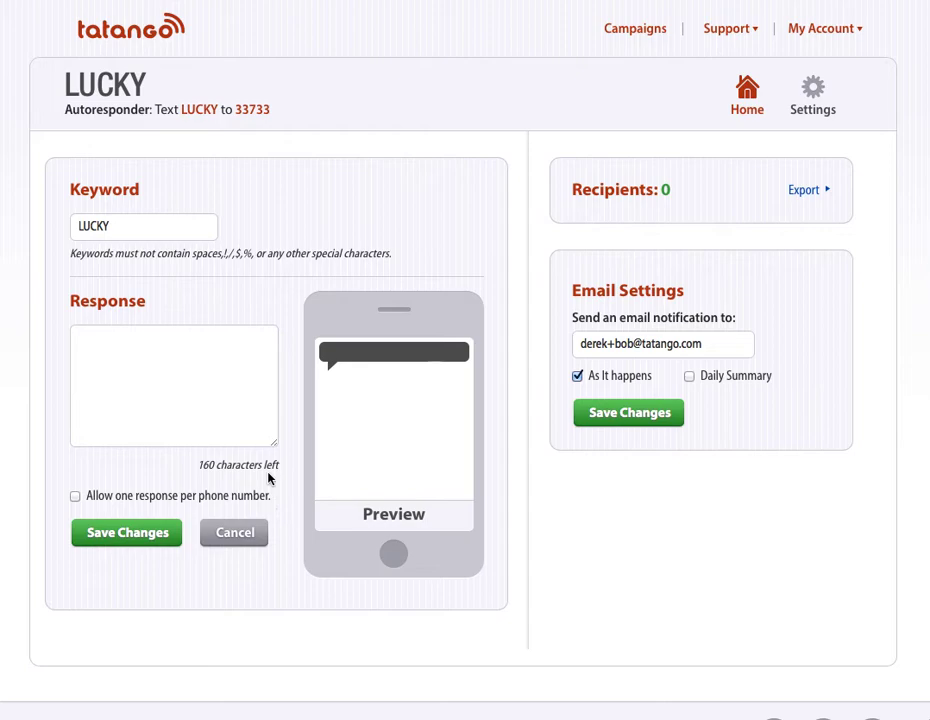
Step: Open the Settings page of the LUCKY autoresponder
left_click(812, 94)
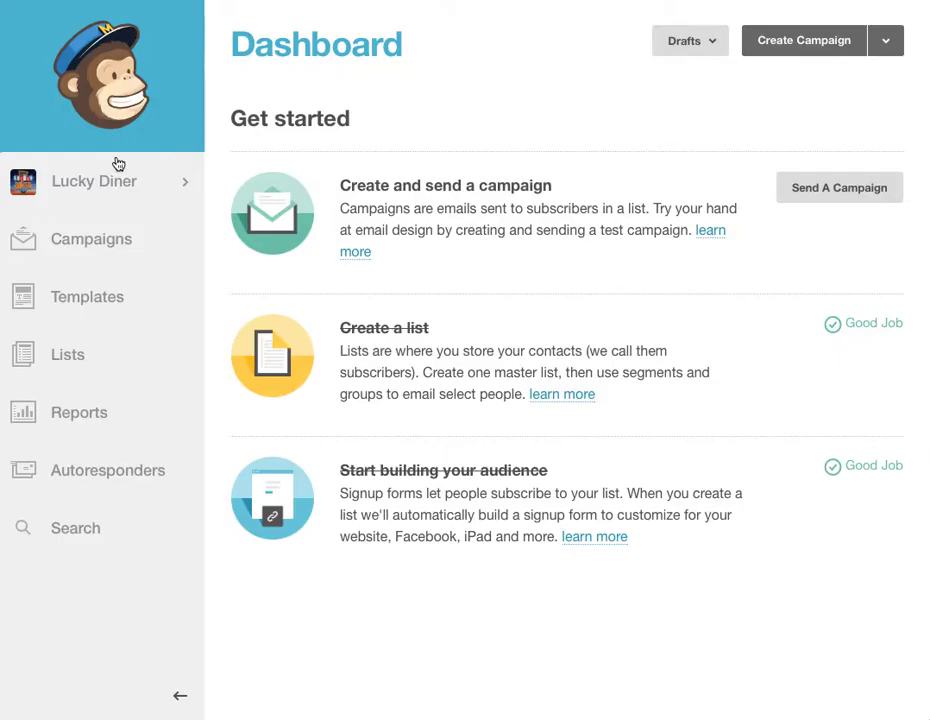
Step: Generate a new MailChimp API key under Account > Extras > API keys and select it for copying
left_click(72, 186)
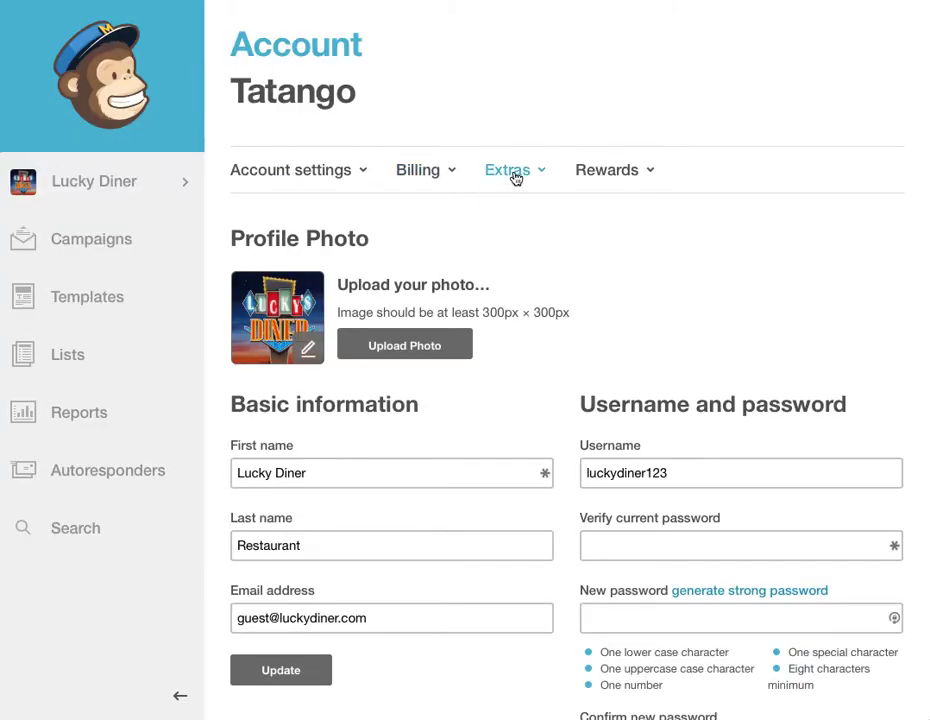
left_click(514, 178)
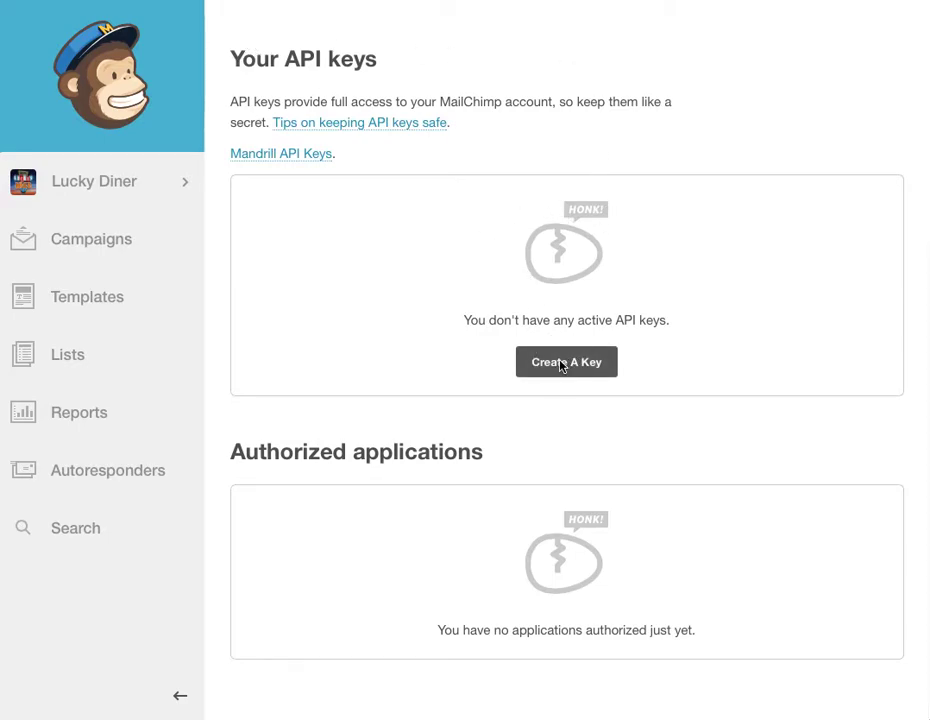
left_click(560, 362)
scroll(560, 366, "down", 4)
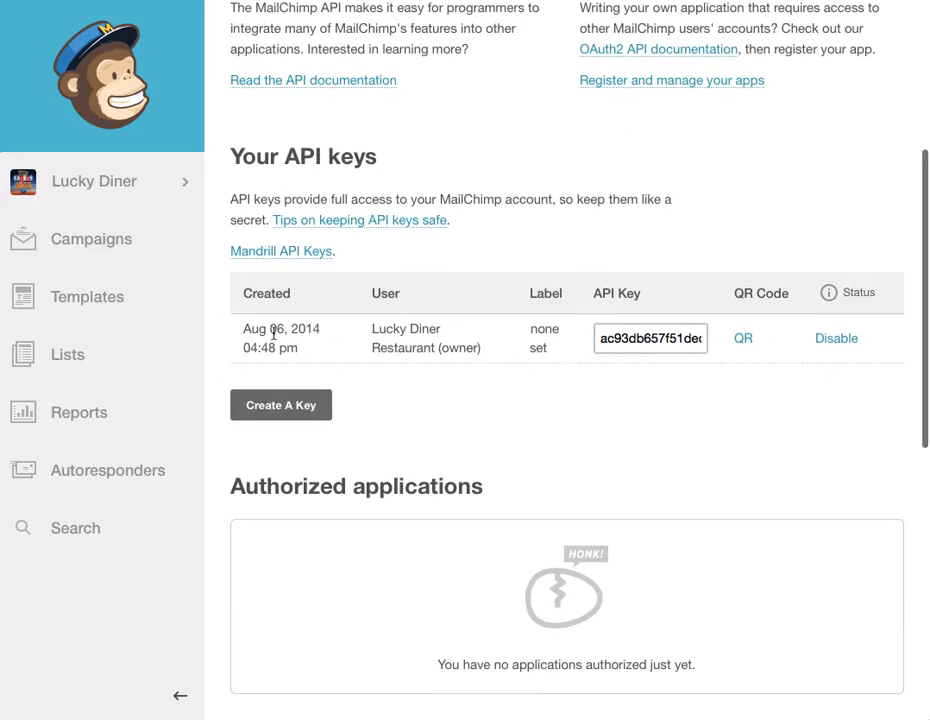
left_click(632, 337)
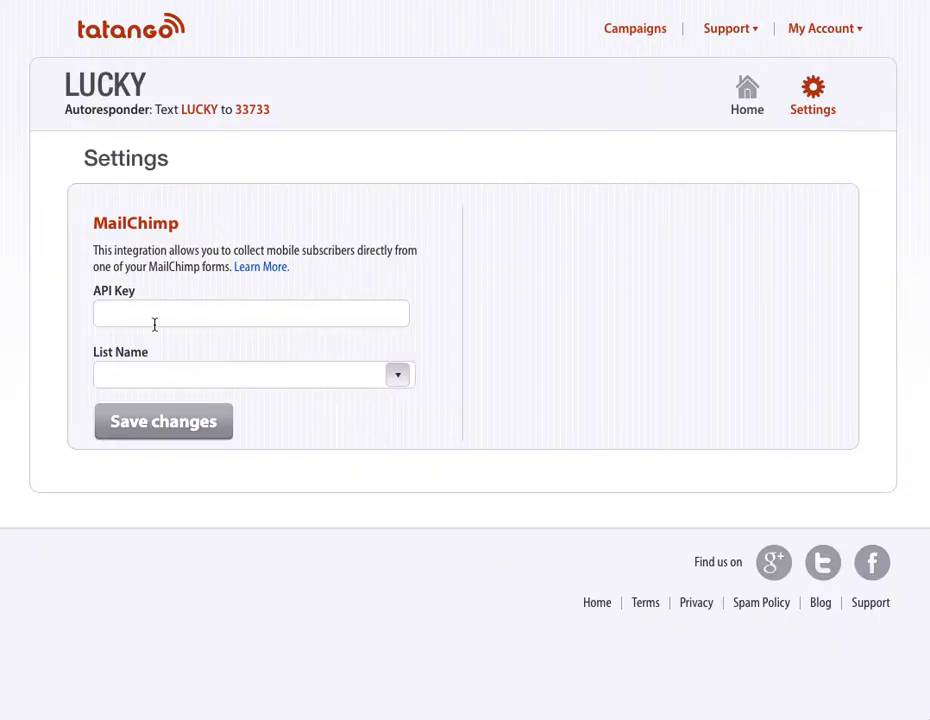
Step: Paste the MailChimp API key, choose the Customers list, and save the integration settings
left_click(157, 312)
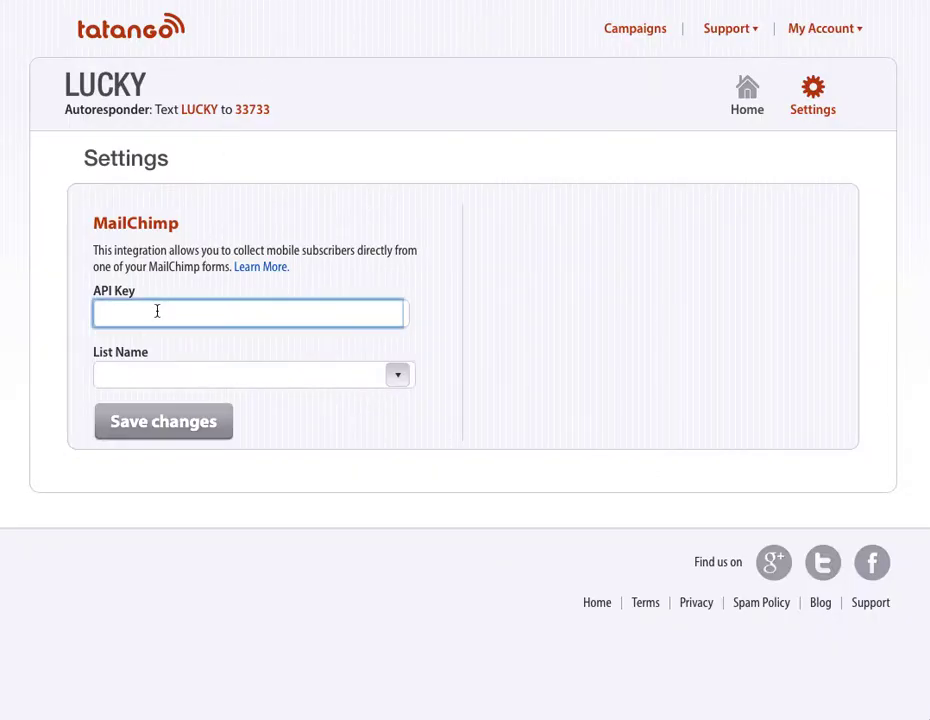
key("ctrl+v")
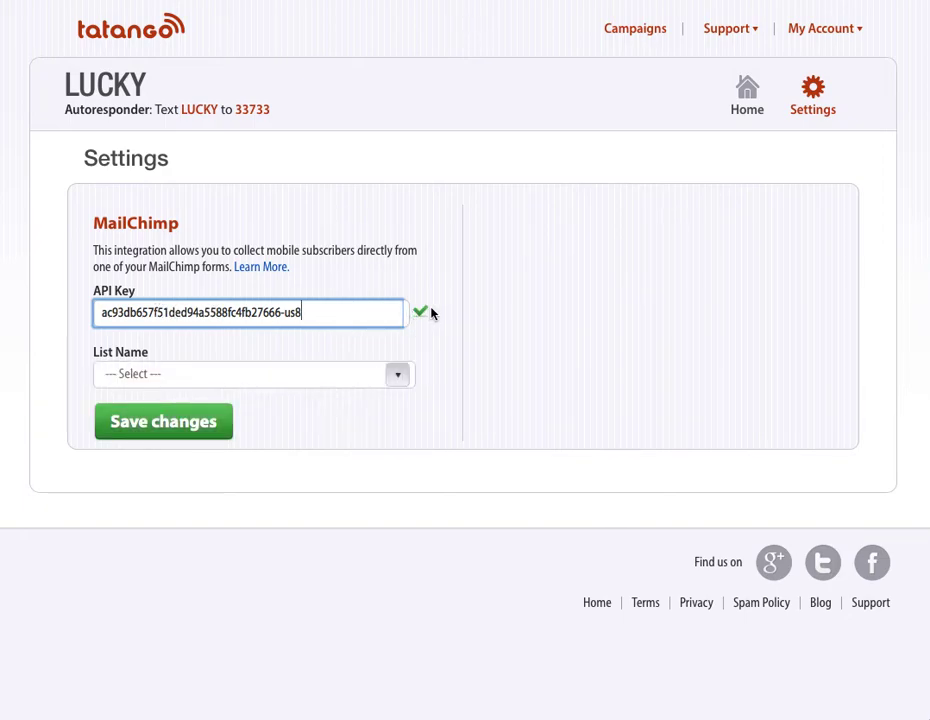
left_click(399, 381)
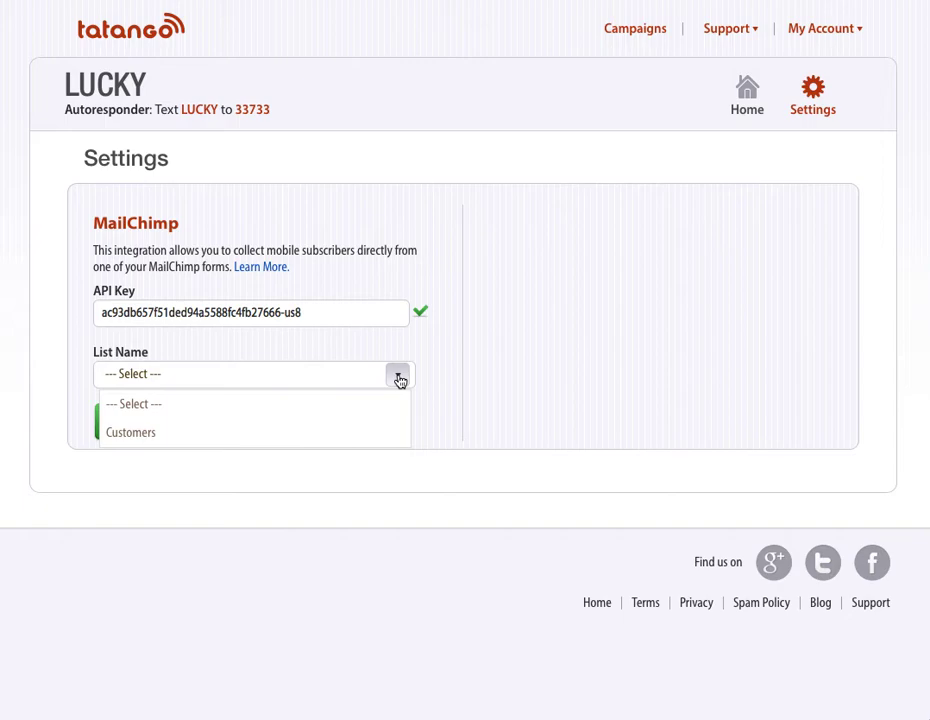
left_click(143, 434)
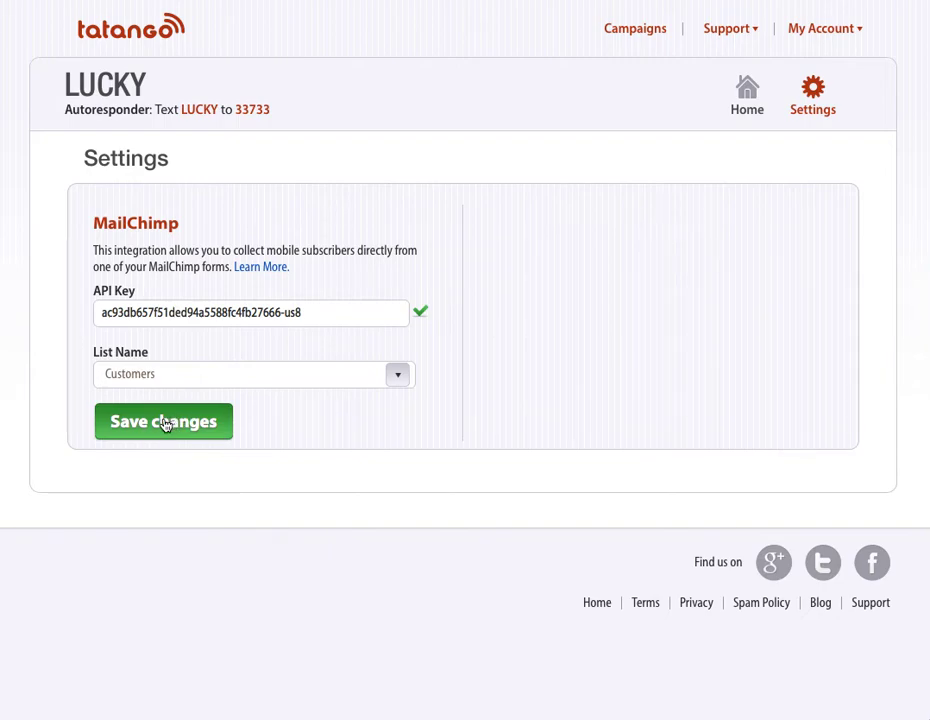
left_click(166, 425)
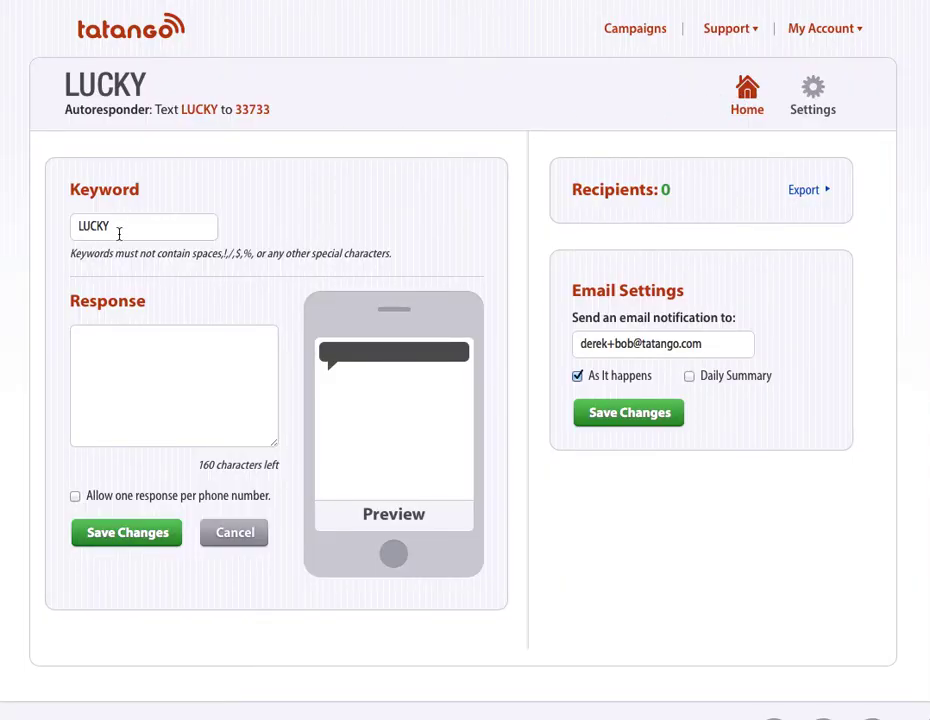
Step: Place the cursor in the LUCKY Response box and highlight the 'Text LUCKY to 33733' line
left_click(130, 394)
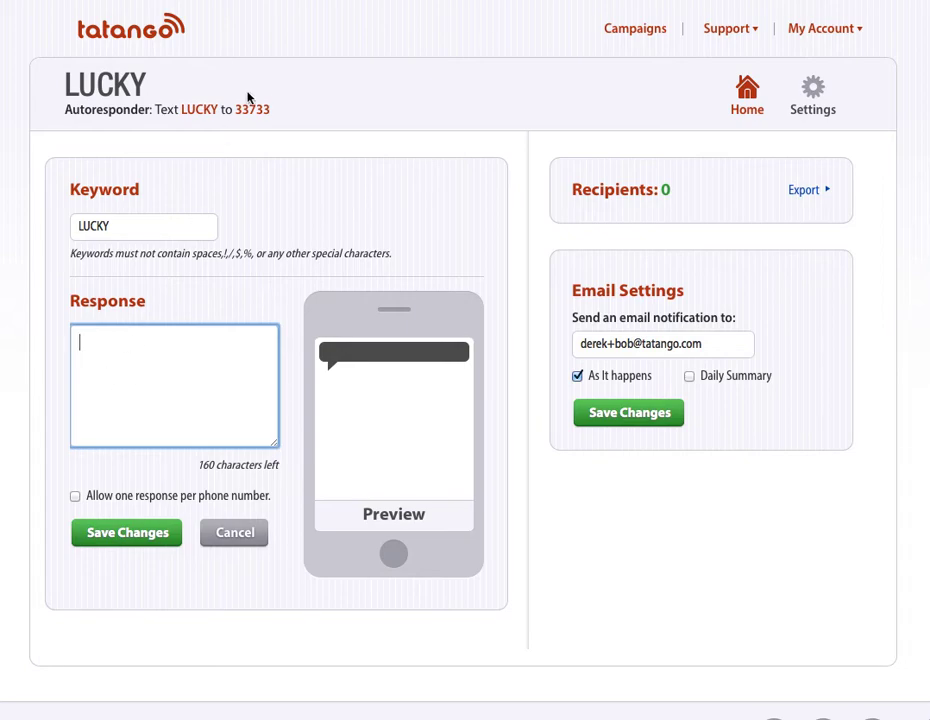
mouse_move(289, 106)
left_mouse_down()
mouse_move(185, 109)
mouse_move(272, 106)
left_mouse_up()
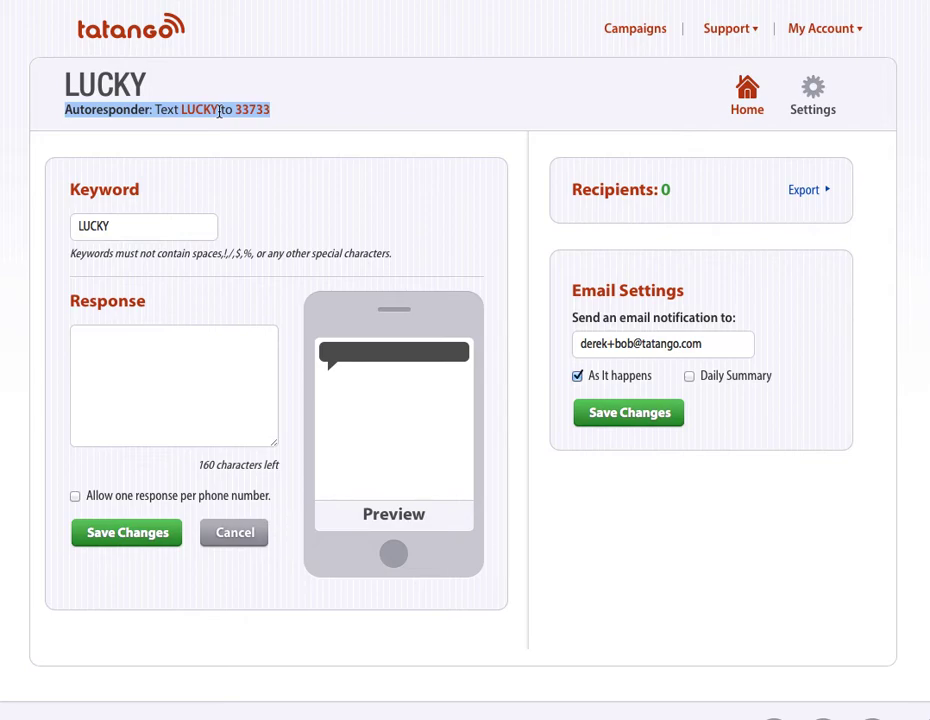
Step: Save the response 'Thanks for your email address, you're now part of our awesome newsletter!'
left_click(128, 393)
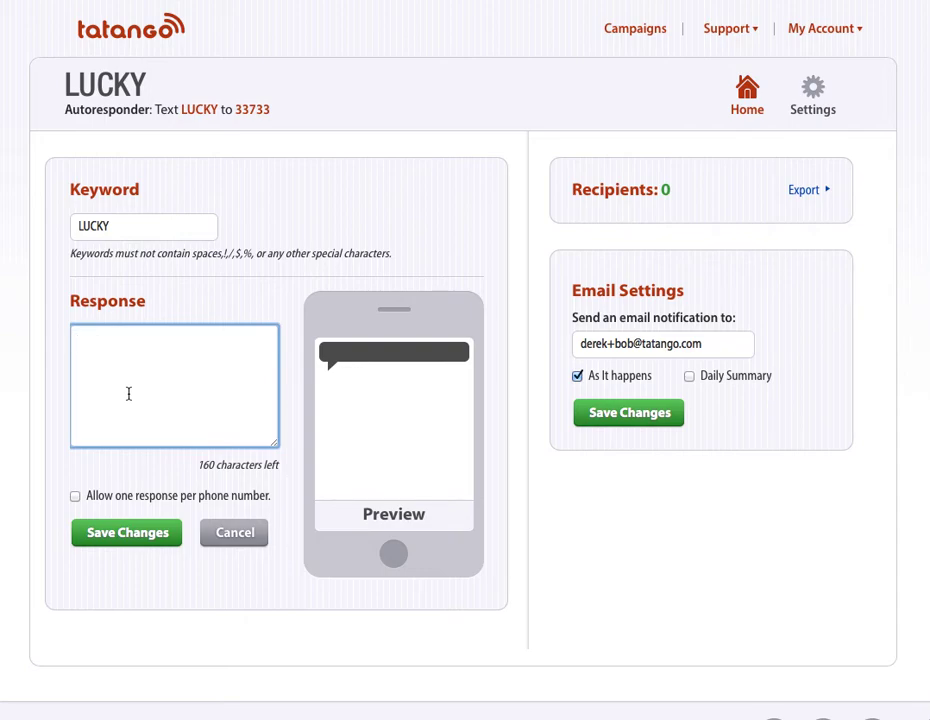
type("Thanks for")
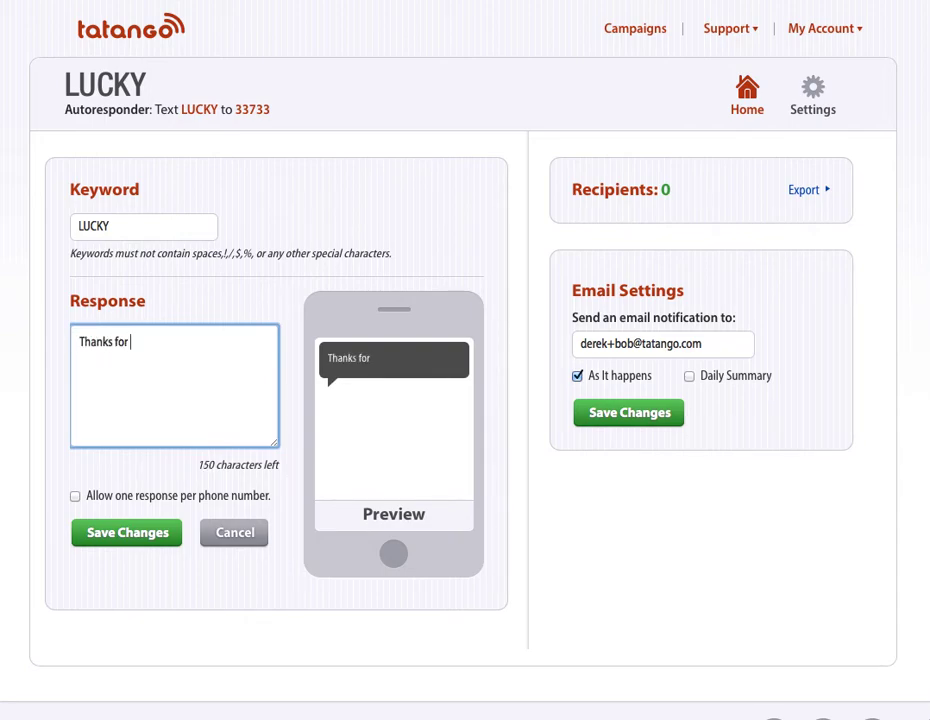
type(" your email addres")
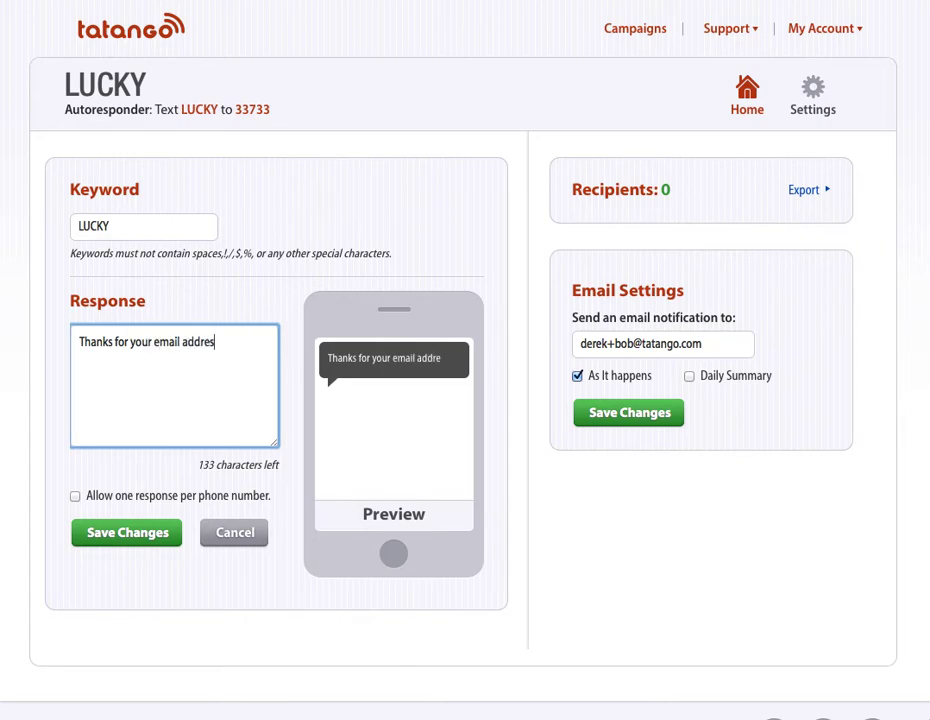
type("s, you're now pa")
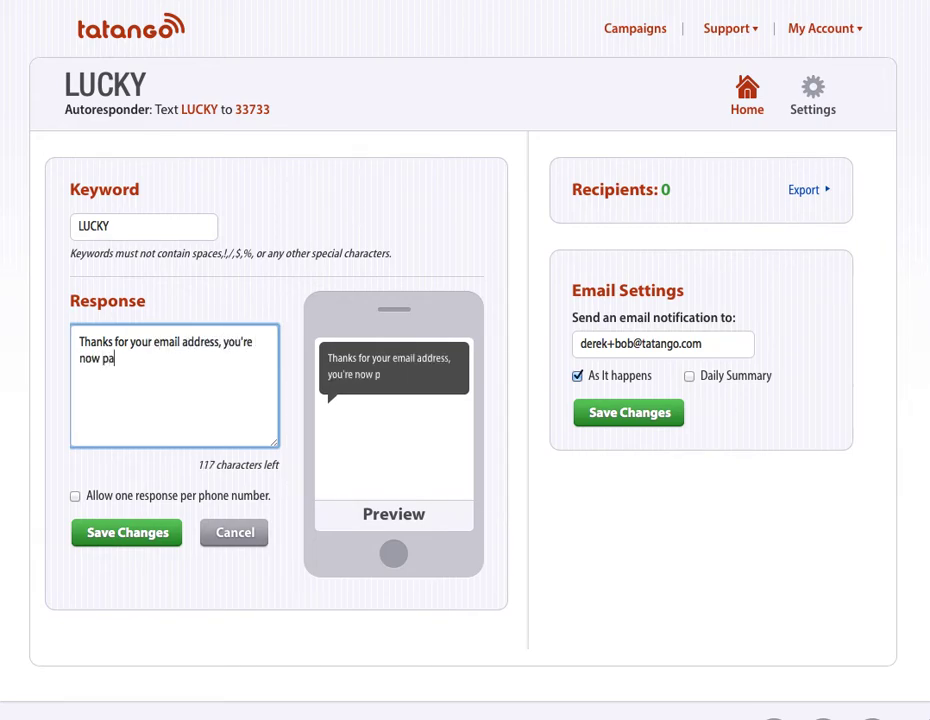
type("rt of our ")
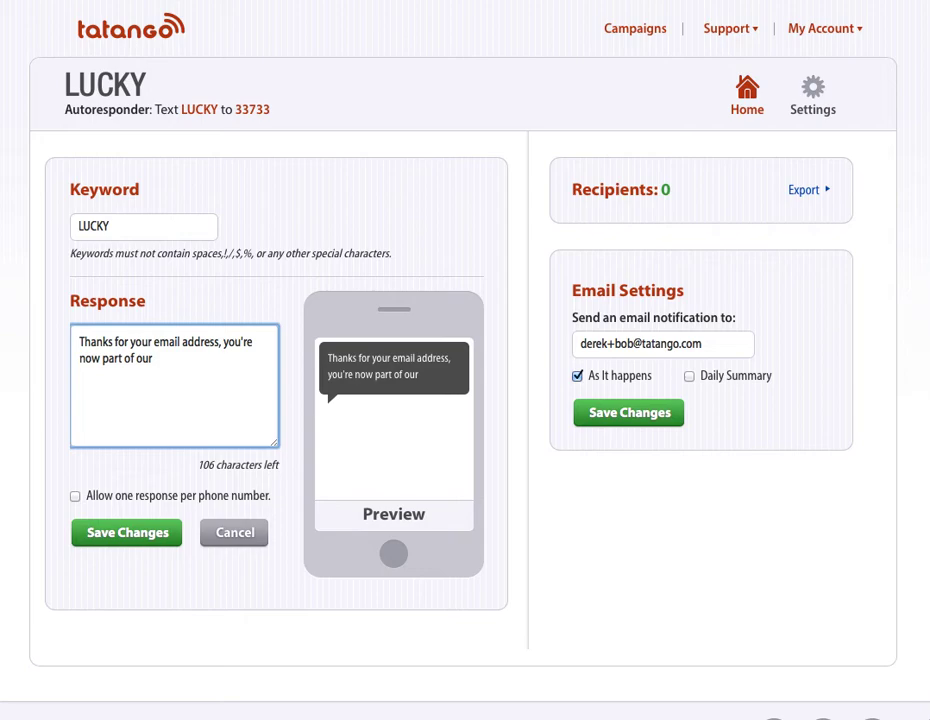
type("awesome newslet")
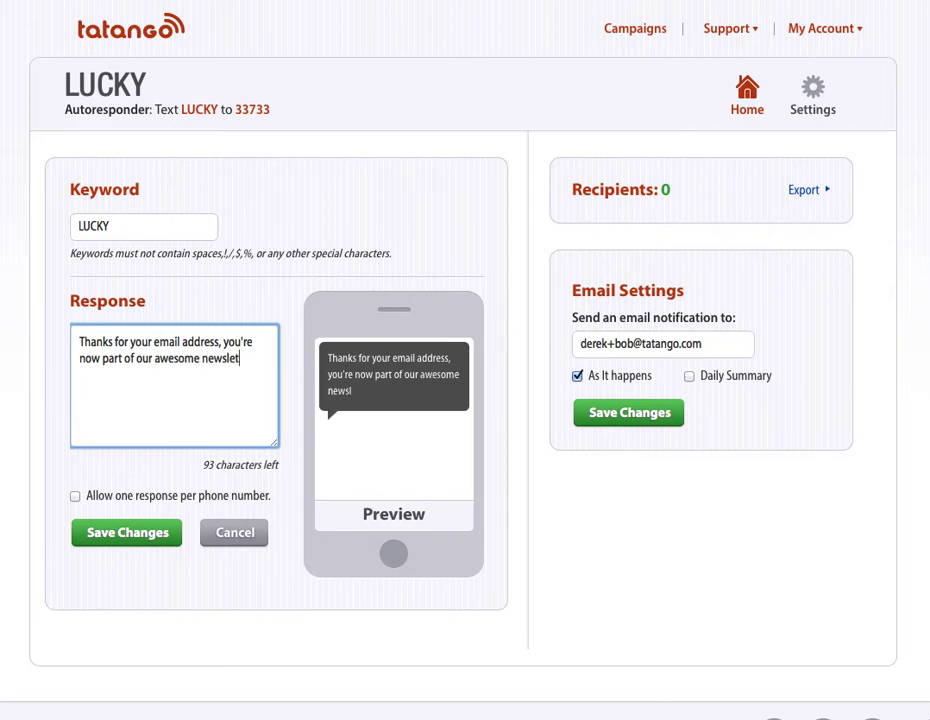
type("ter.")
key("BackSpace")
type("!")
left_click(128, 535)
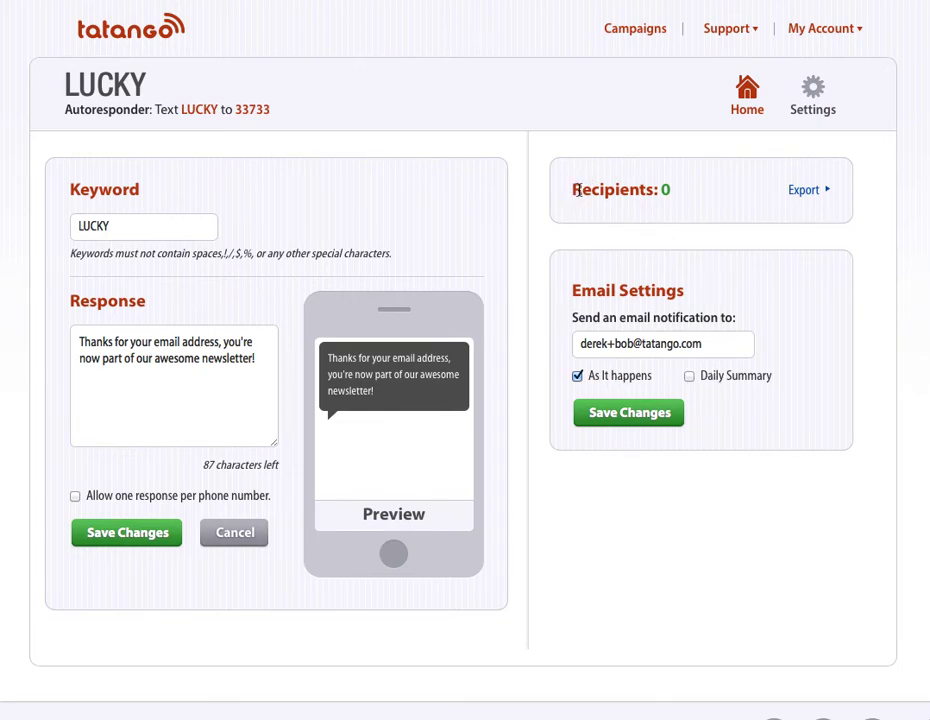
left_click_drag(575, 191, 668, 199)
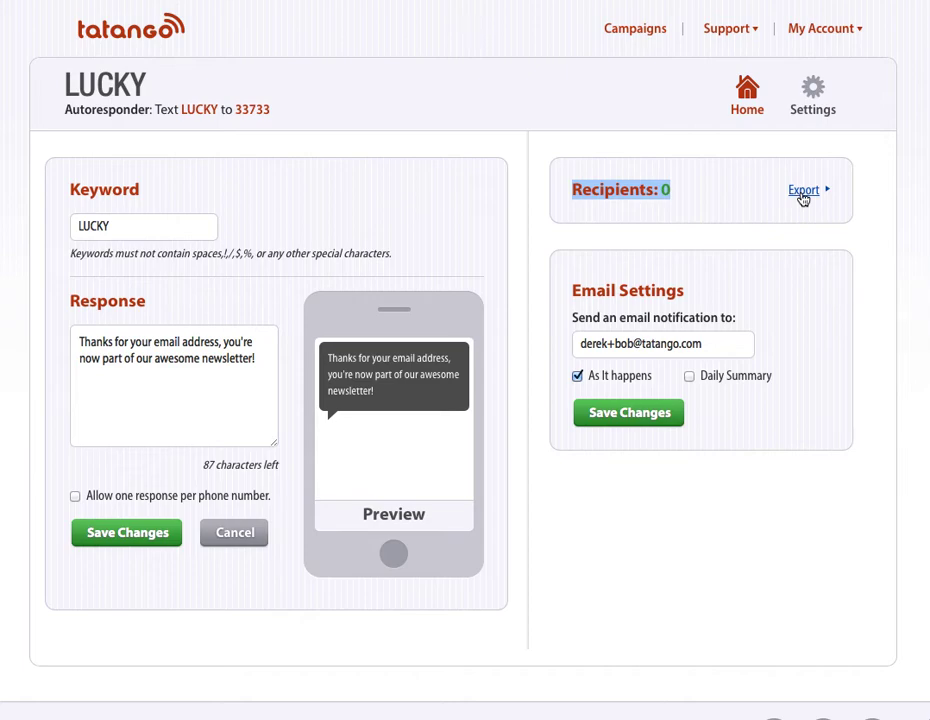
left_click(751, 181)
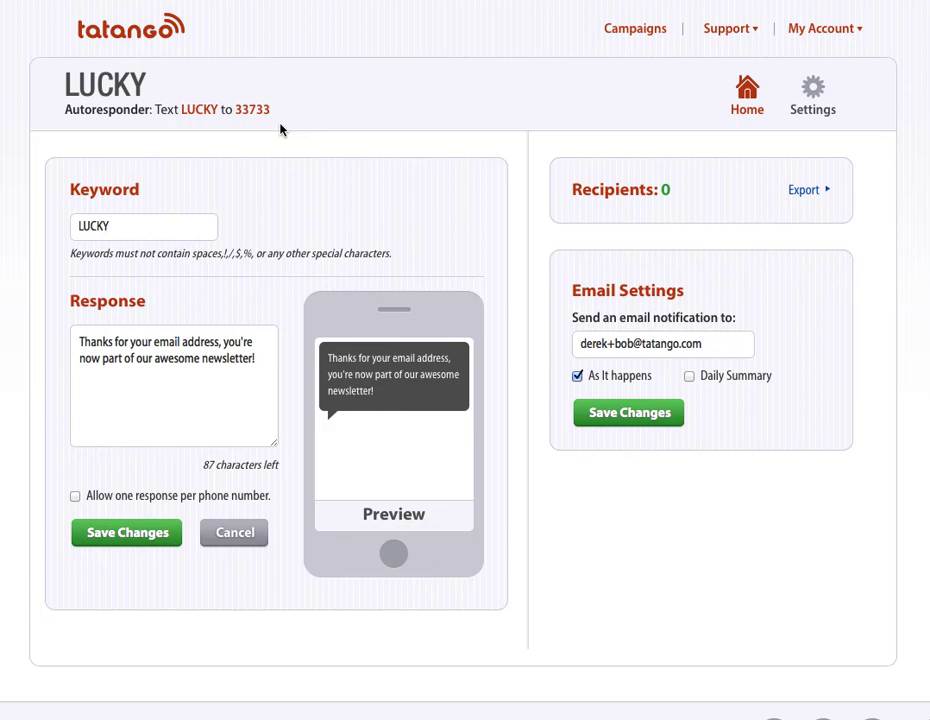
Step: Review the saved response text, then return to the LUCKY autoresponder's integration settings
triple_click(170, 372)
left_click(187, 384)
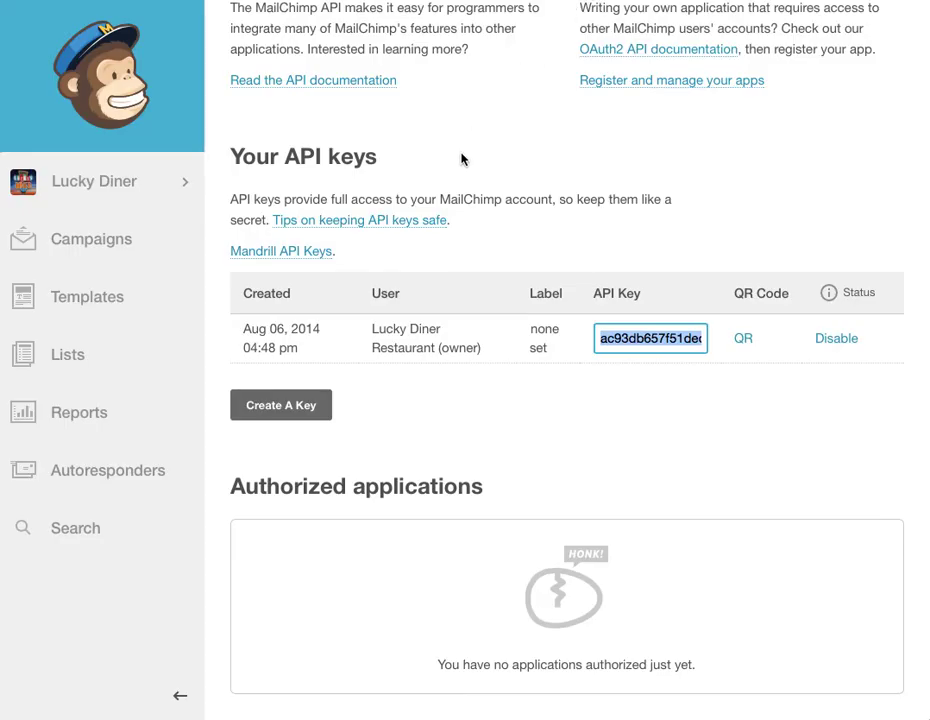
left_click(57, 358)
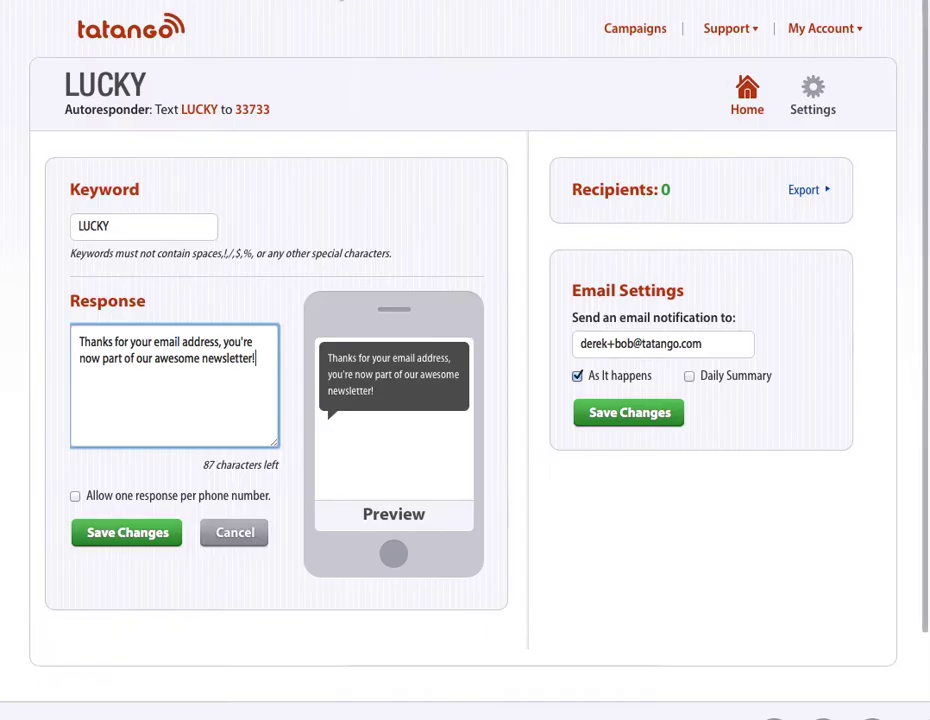
left_click(815, 87)
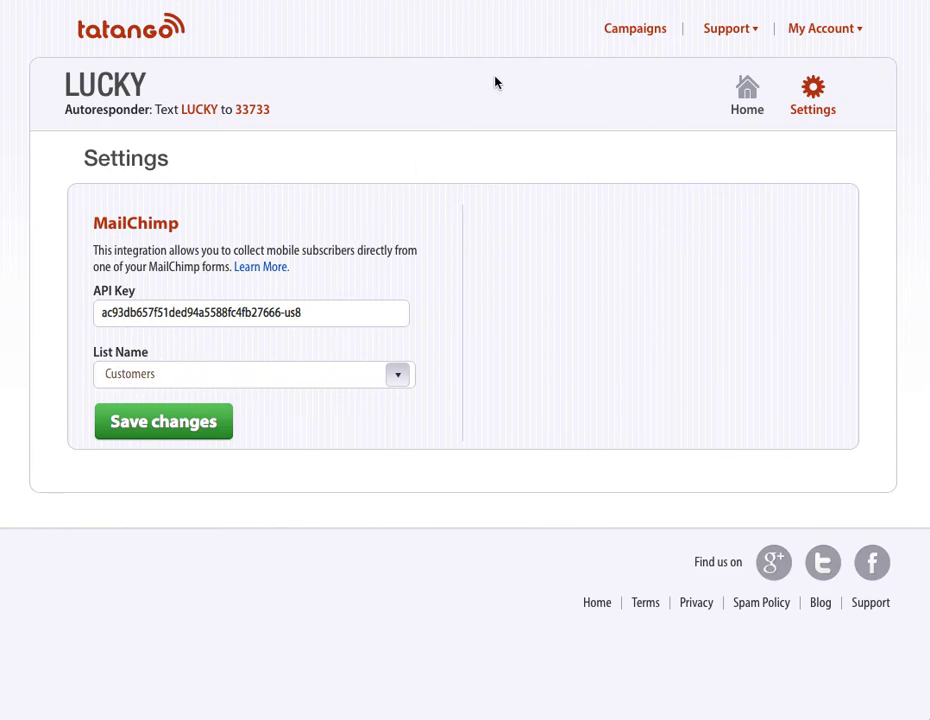
Step: Check the MailChimp Customers list's subscribers, which shows none yet
left_click(562, 1)
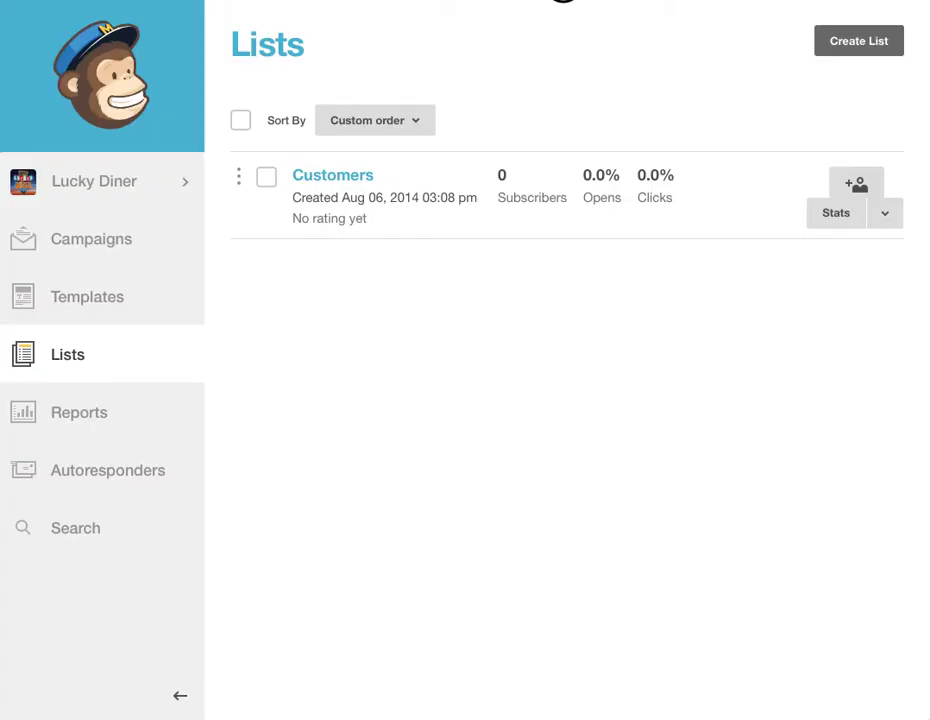
left_click(347, 181)
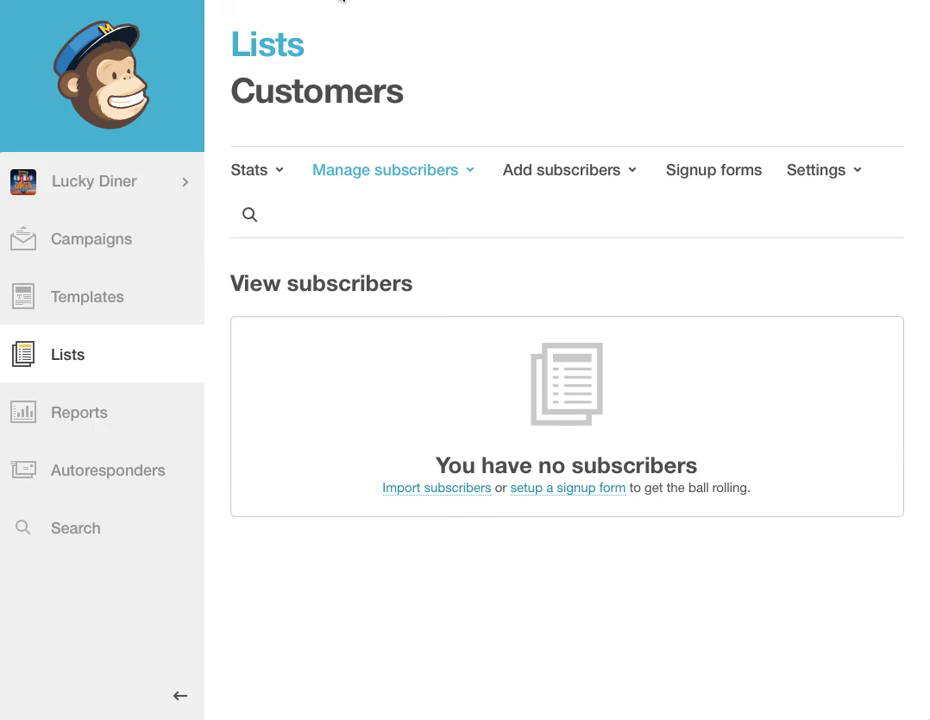
Step: Return to Tatango's LUCKY settings showing the API key and Customers list
left_click(532, 2)
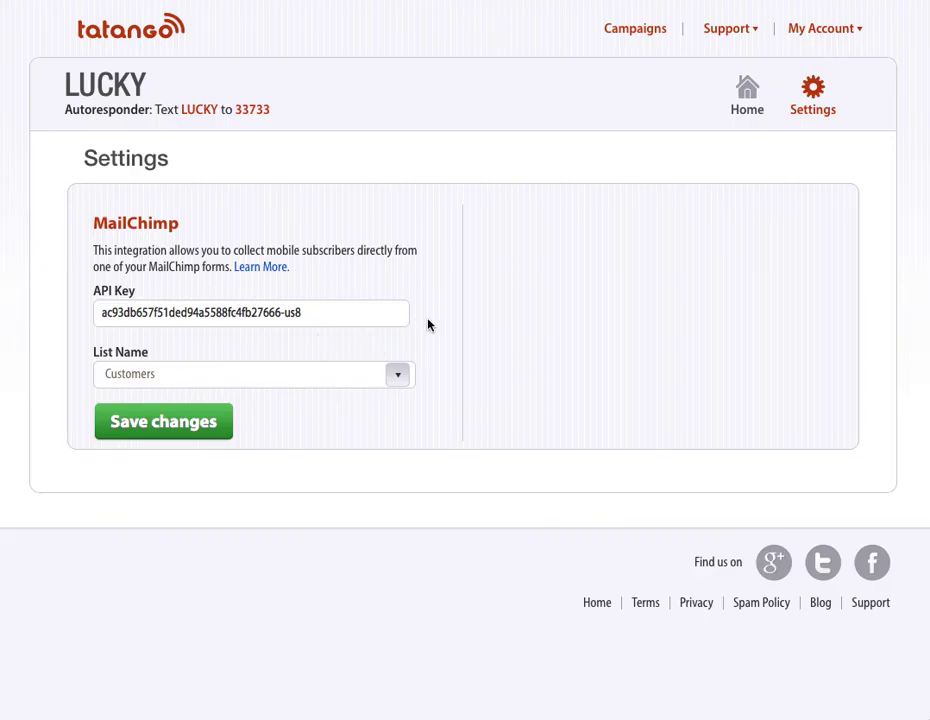